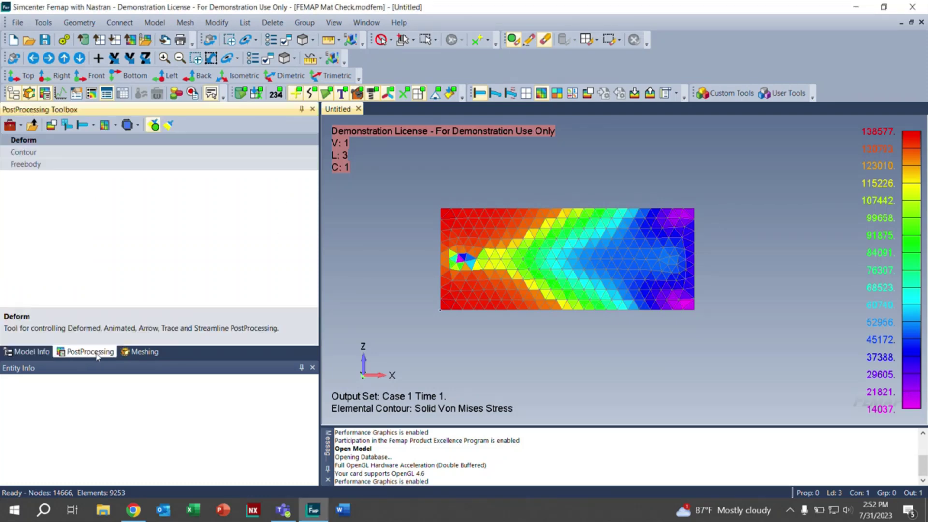
Step: Show the PostProcessing Toolbox with the Case 1 Time 1 Solid Von Mises Stress contour settings
left_click(98, 356)
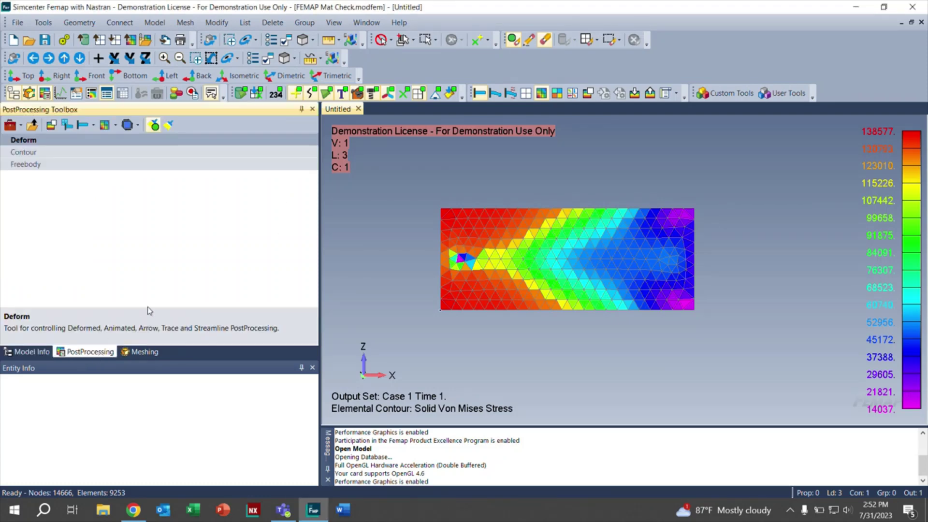
Step: Expand the Contour settings, keep Style as Contour, and bring up the output vector list
left_click(284, 156)
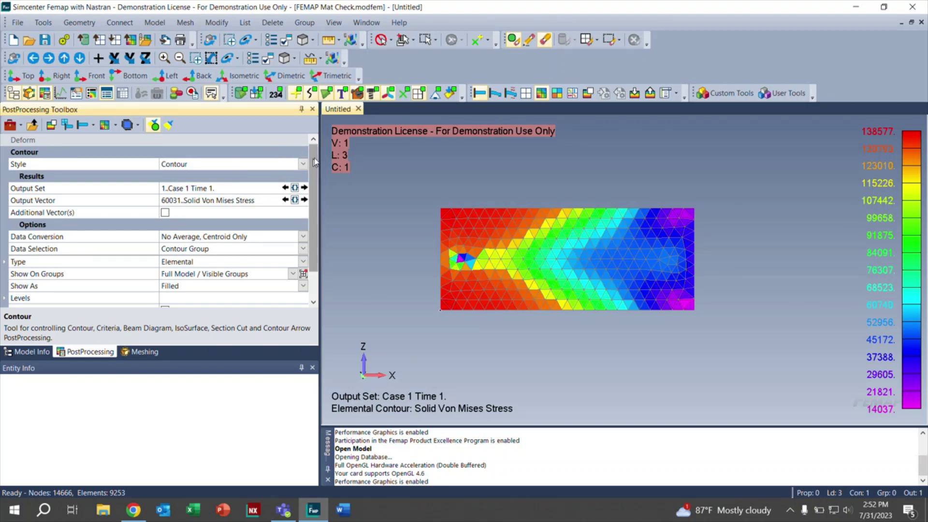
scroll(315, 162, "down", 1)
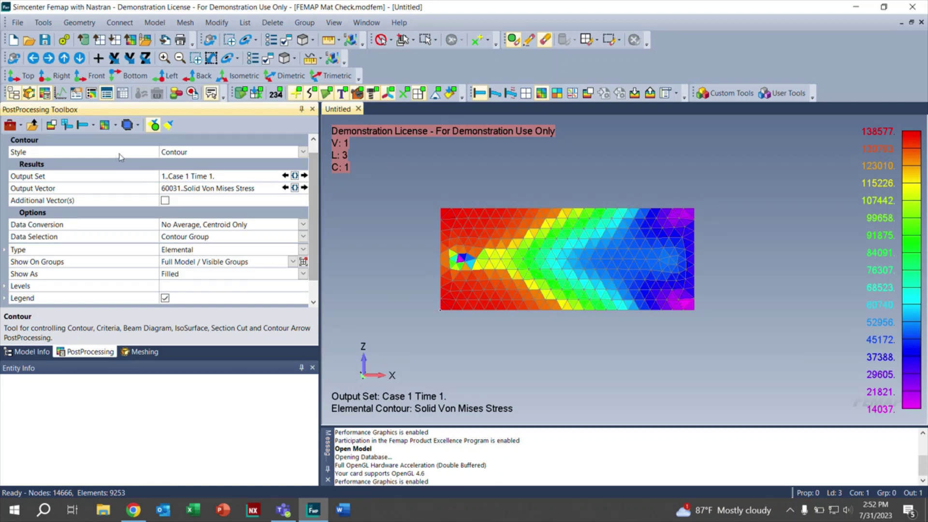
left_click(303, 152)
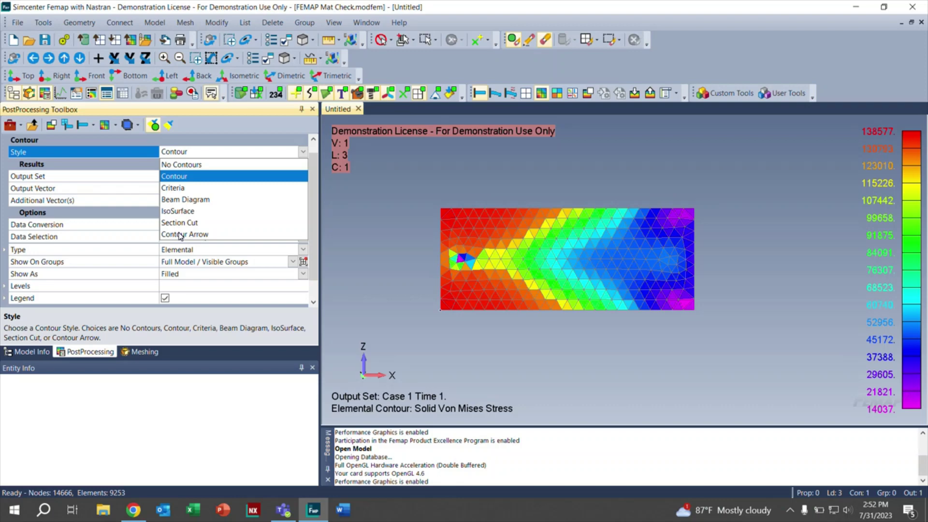
left_click(177, 180)
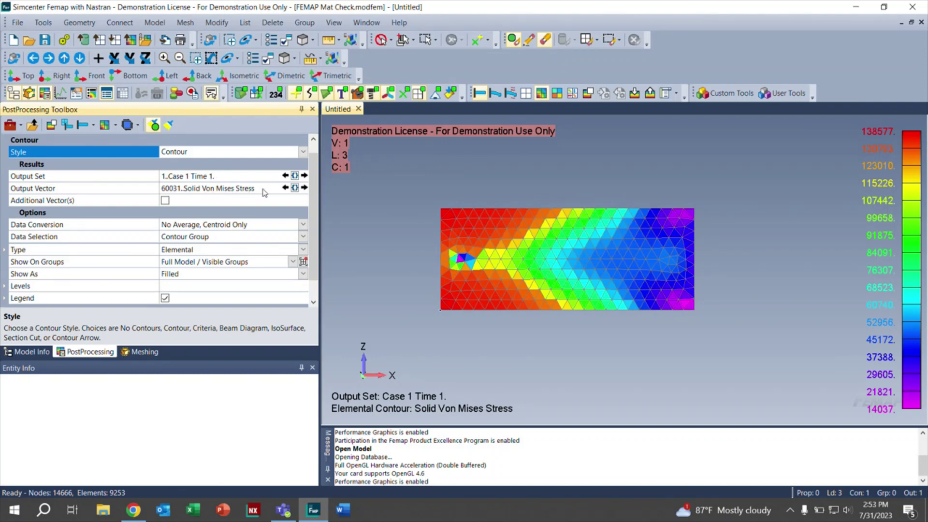
left_click(295, 188)
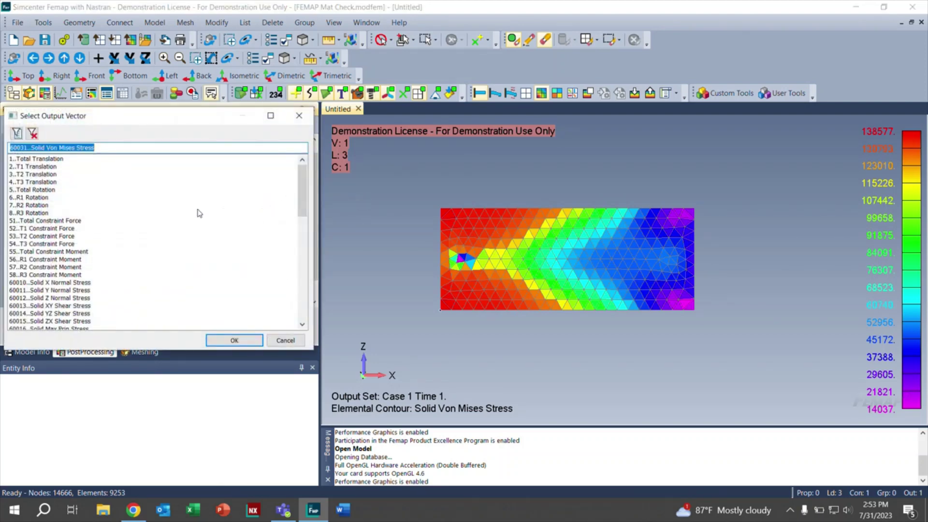
Step: Choose 60031..Solid Von Mises Stress as the output vector and confirm with OK
left_click_drag(308, 187, 308, 206)
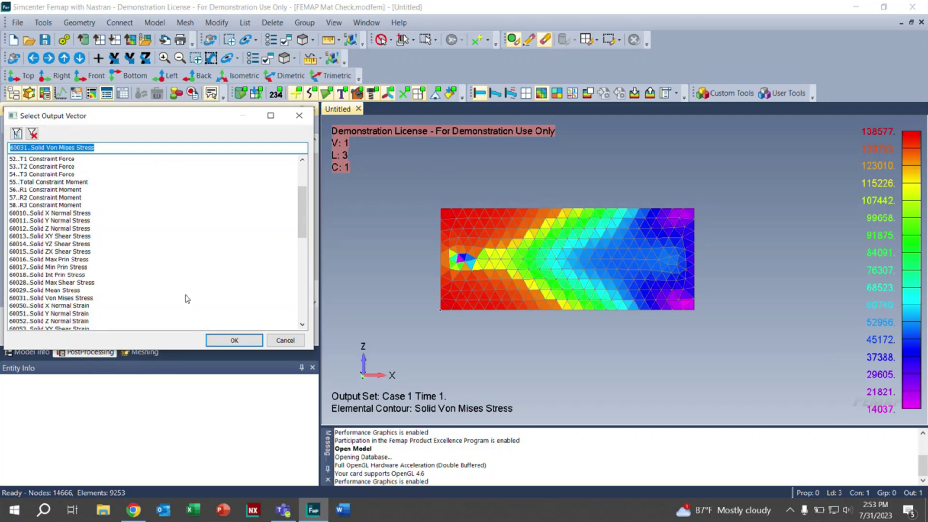
left_click(74, 300)
left_click(234, 341)
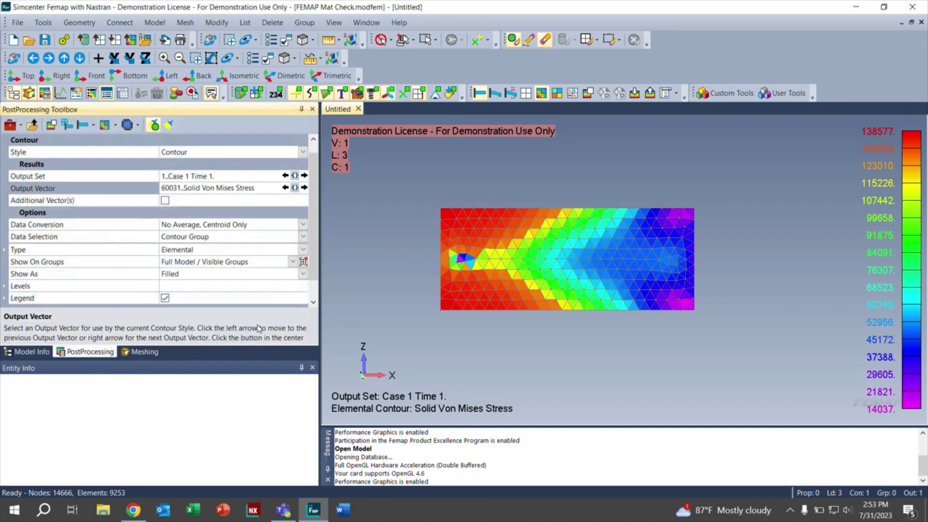
left_click_drag(318, 234, 318, 251)
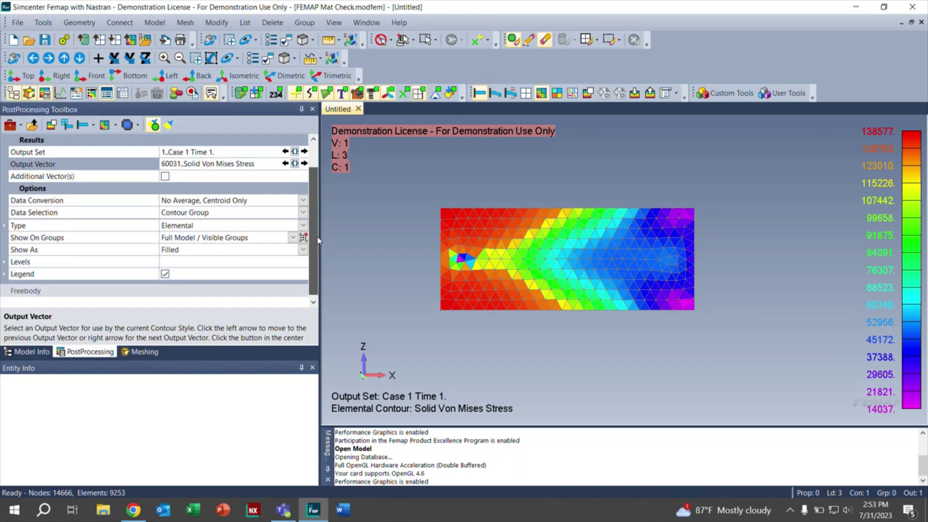
scroll(317, 240, "up", 1)
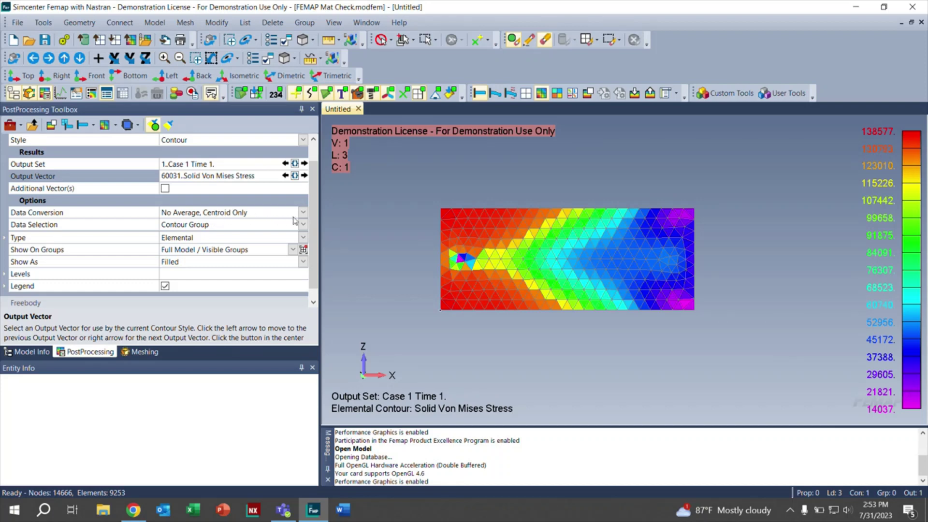
left_click(302, 213)
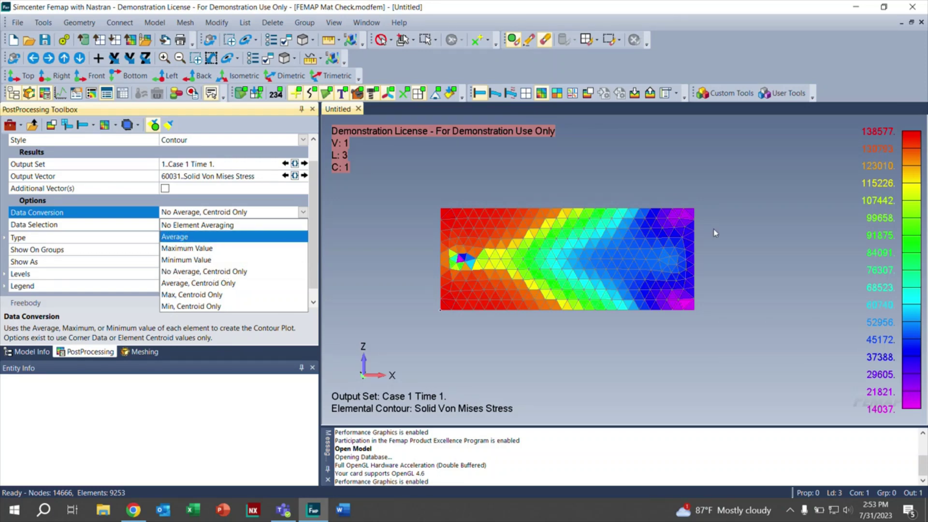
left_click(186, 237)
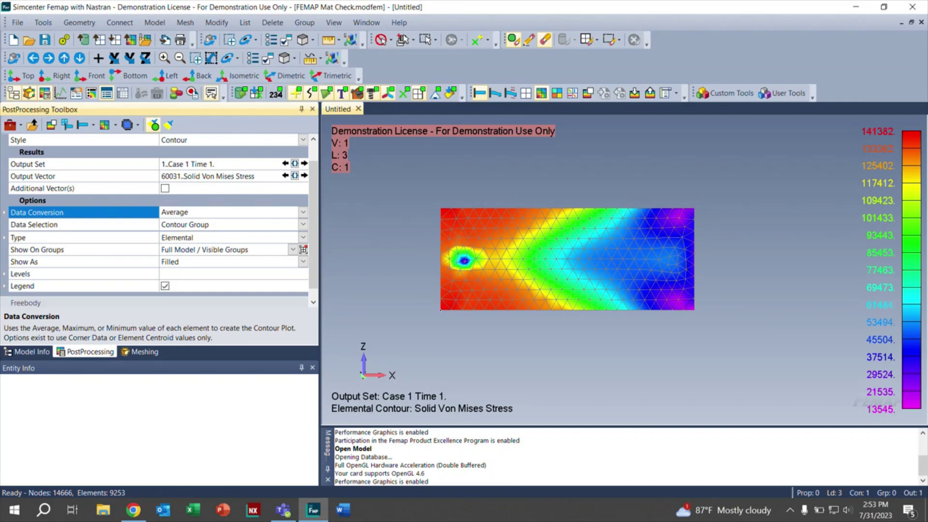
left_click(302, 212)
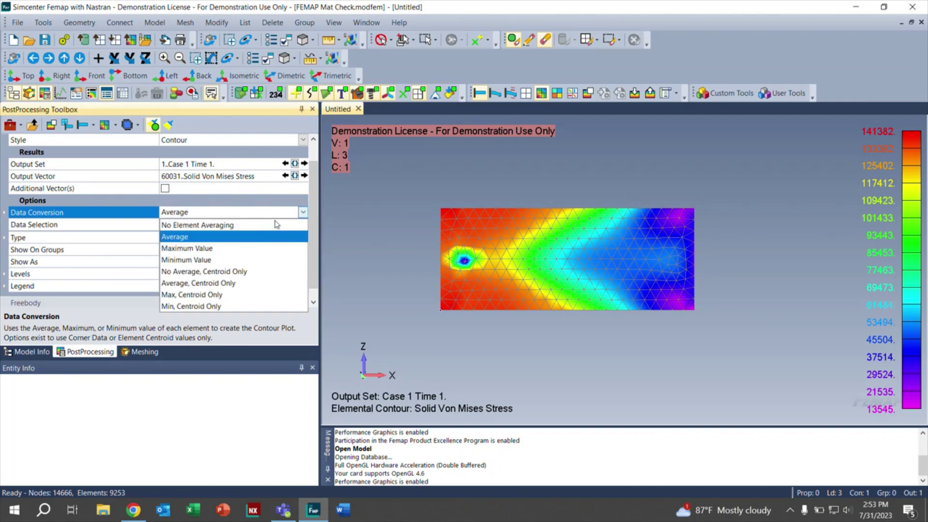
left_click(200, 273)
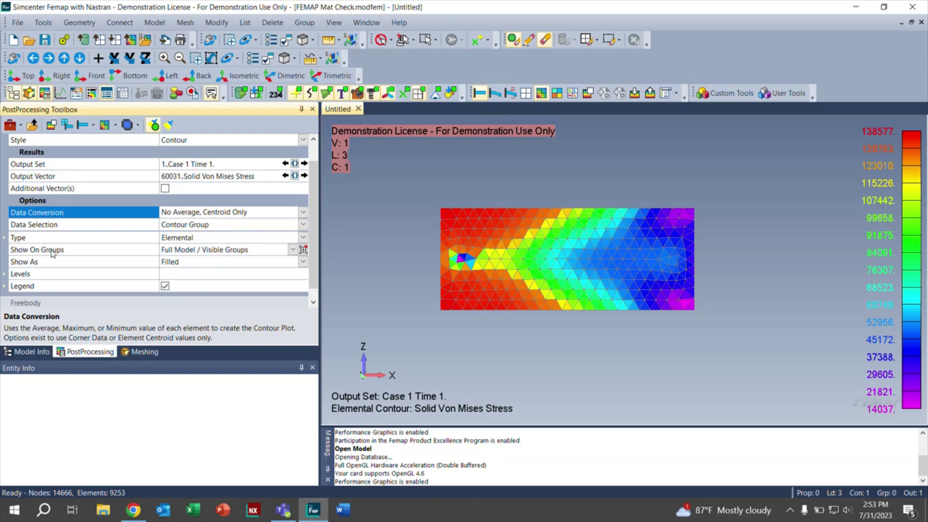
left_click(303, 237)
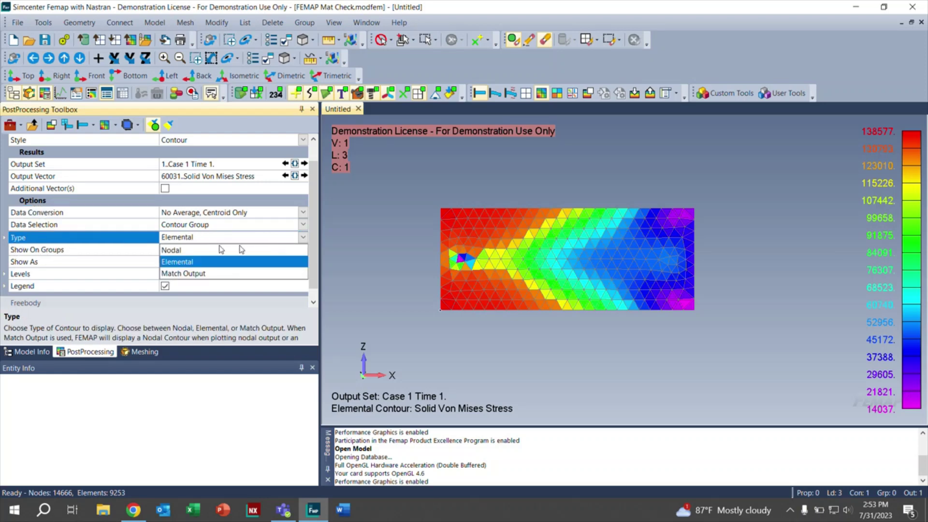
left_click(194, 250)
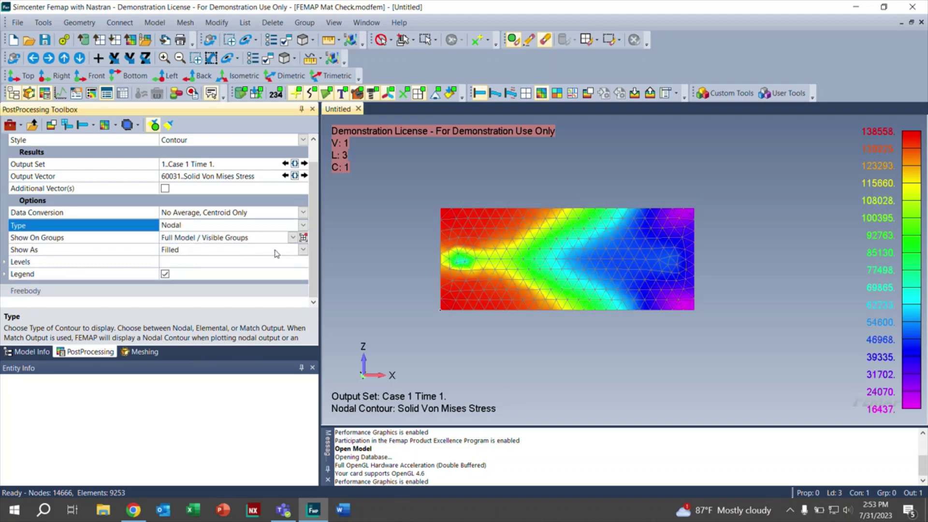
left_click(303, 226)
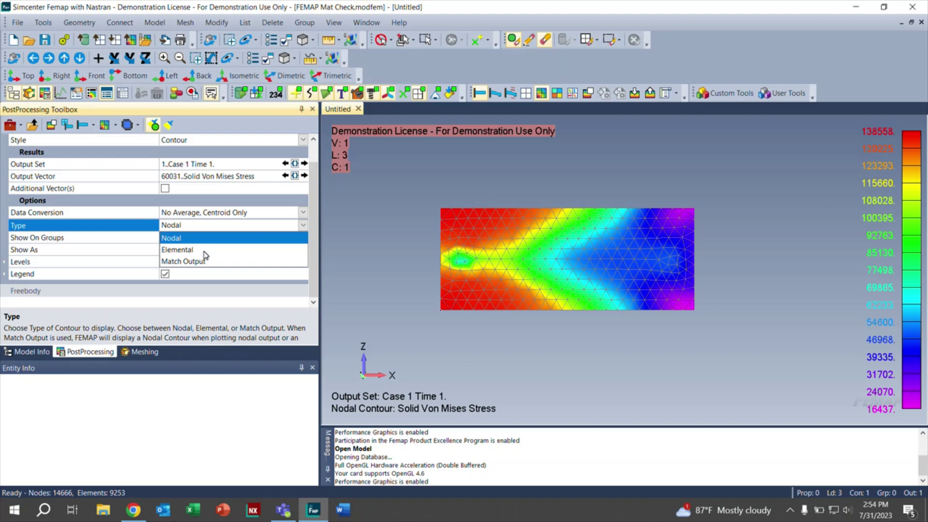
left_click(203, 251)
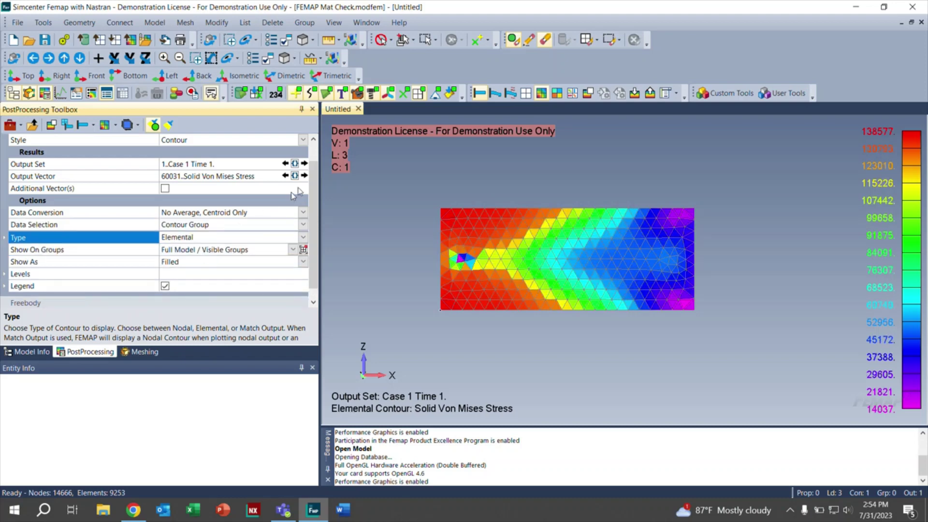
scroll(314, 186, "down", 1)
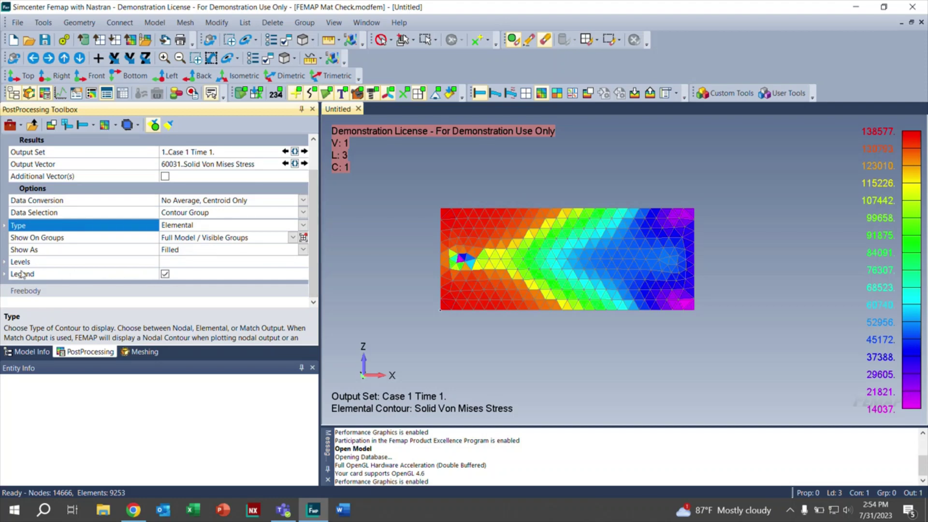
Step: Expand the Levels settings and show the Level Mode dropdown choices
left_click(46, 264)
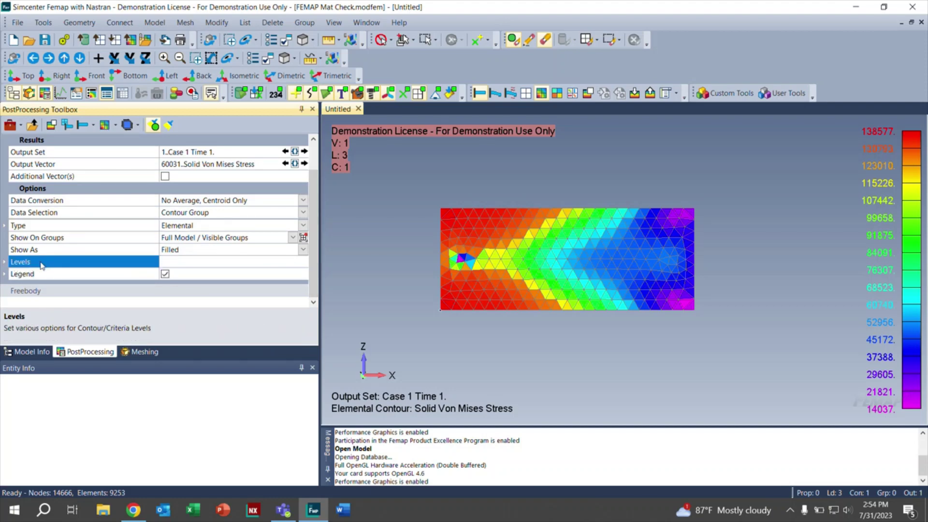
left_click(38, 266)
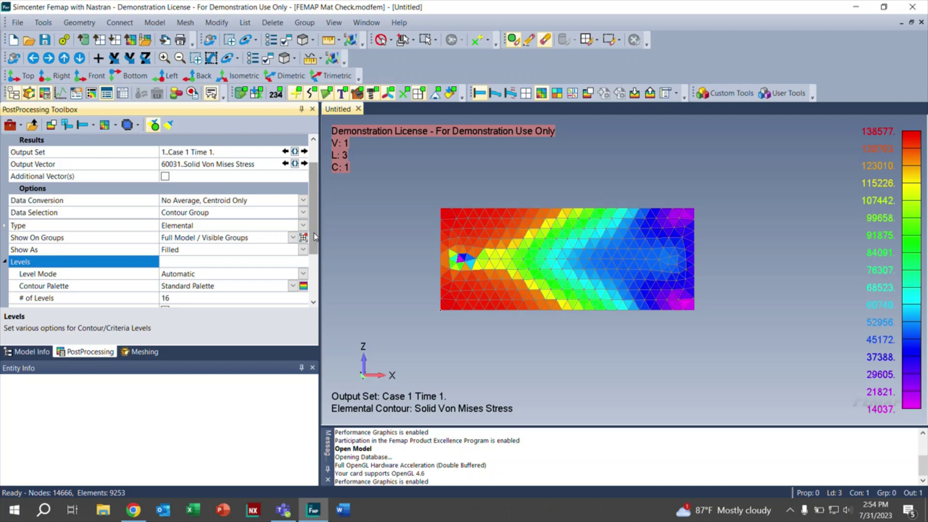
scroll(315, 253, "down", 3)
scroll(314, 254, "down", 1)
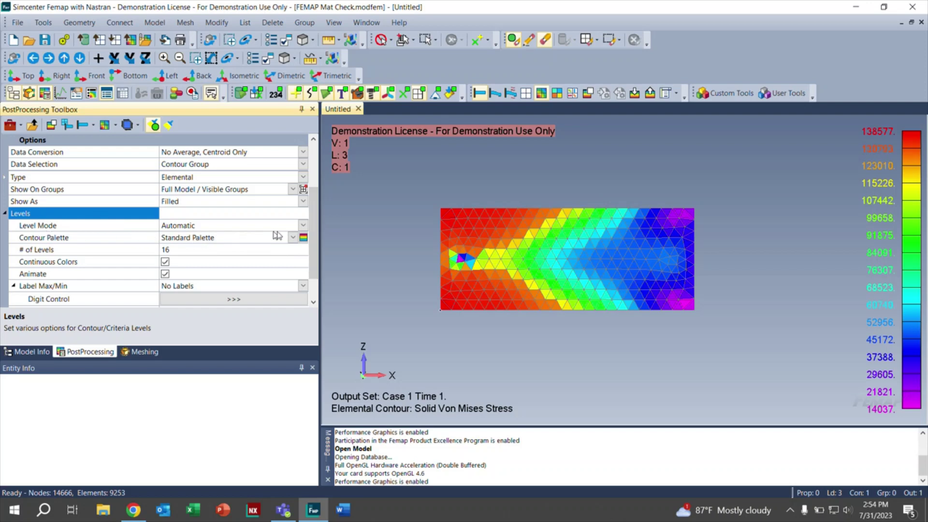
left_click(302, 225)
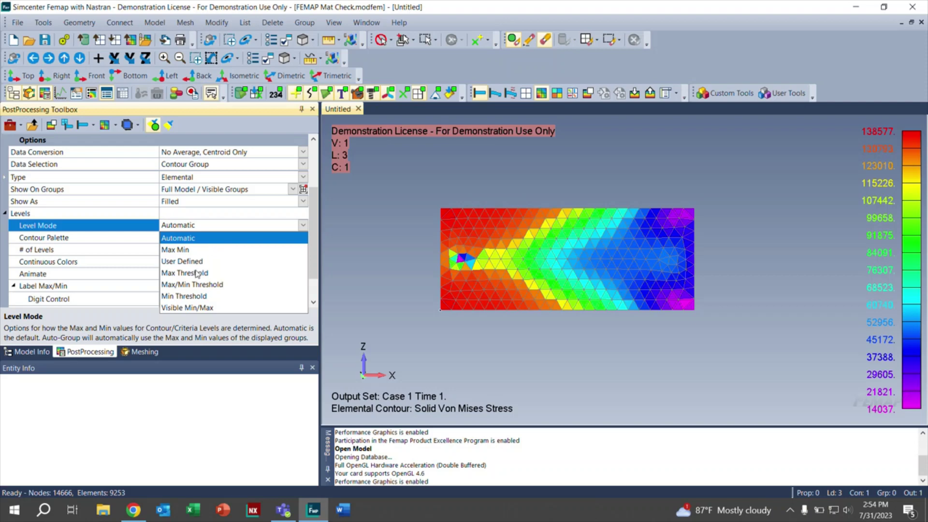
Step: Switch level mode to Max/Min Threshold with a maximum level of 100000
left_click(185, 285)
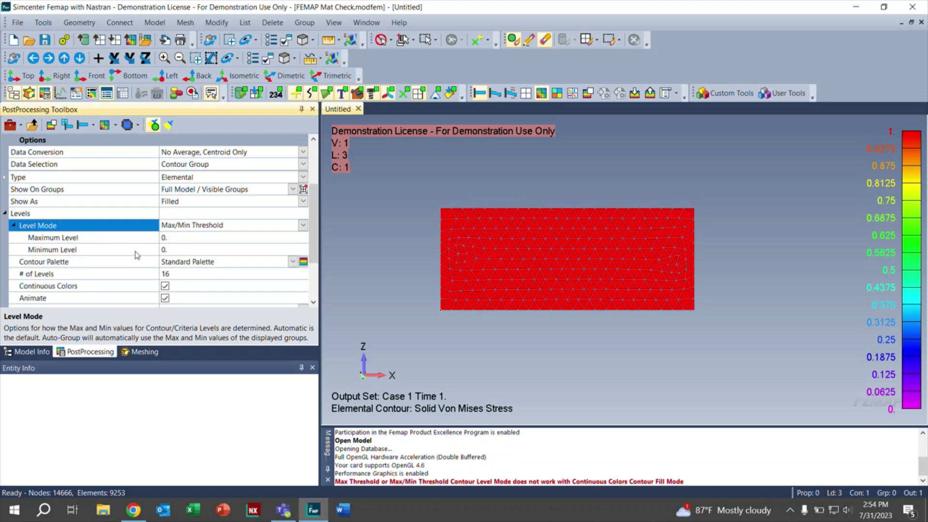
left_click(171, 237)
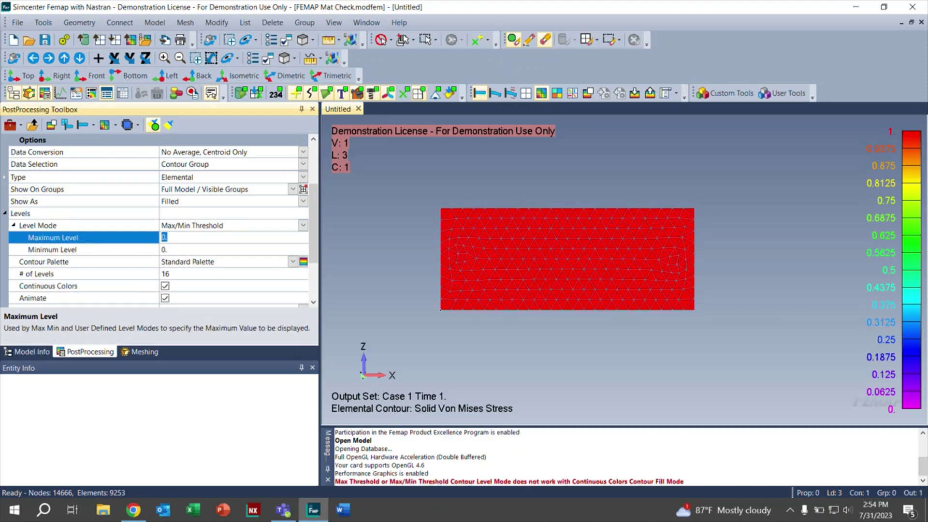
type("100000")
key("Return")
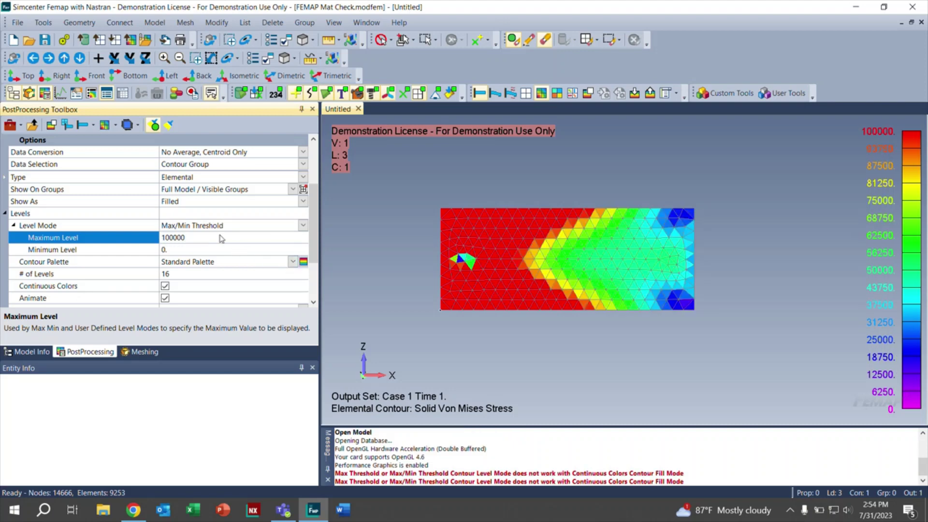
Step: Raise the maximum contour level to 120000
left_click(173, 238)
type("120000")
key("Return")
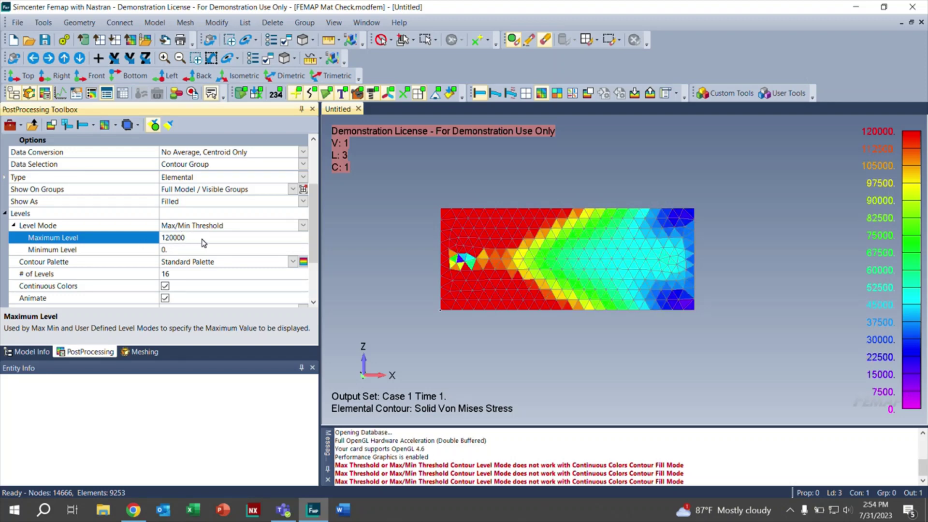
left_click(222, 226)
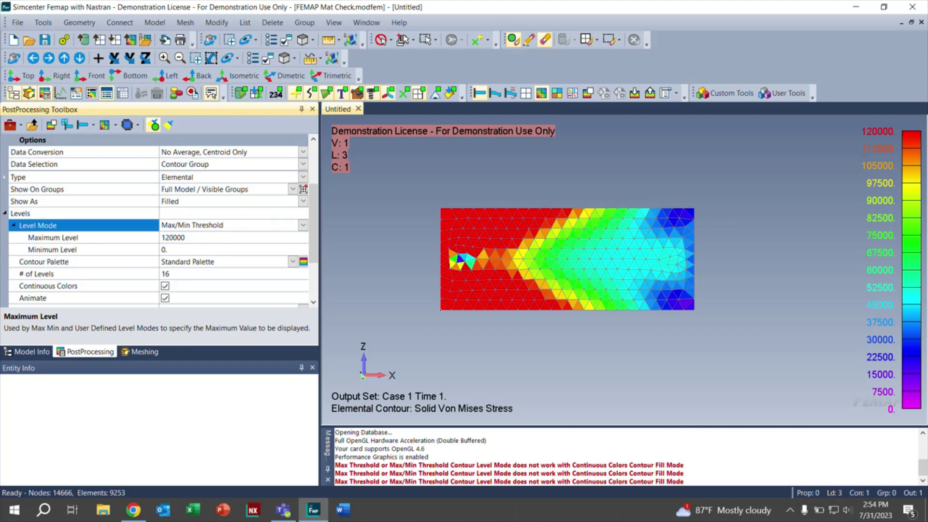
left_click(302, 225)
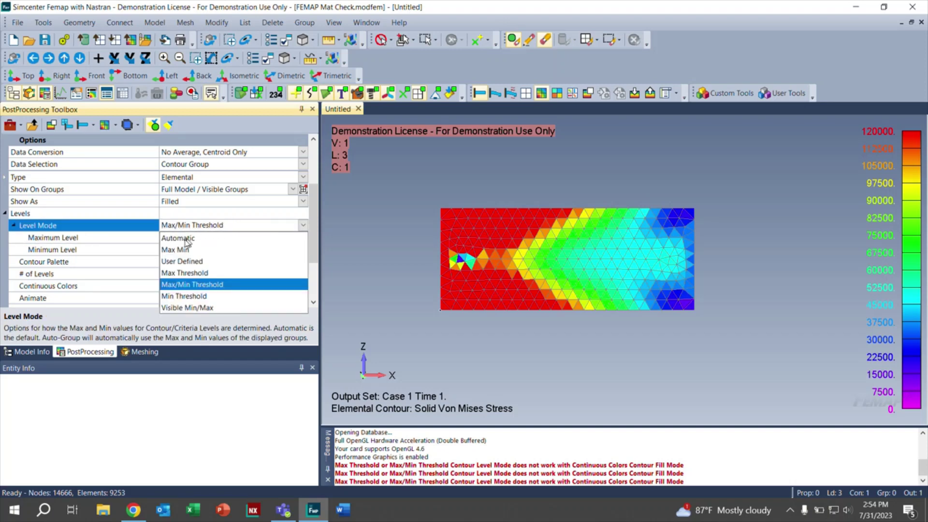
left_click(303, 225)
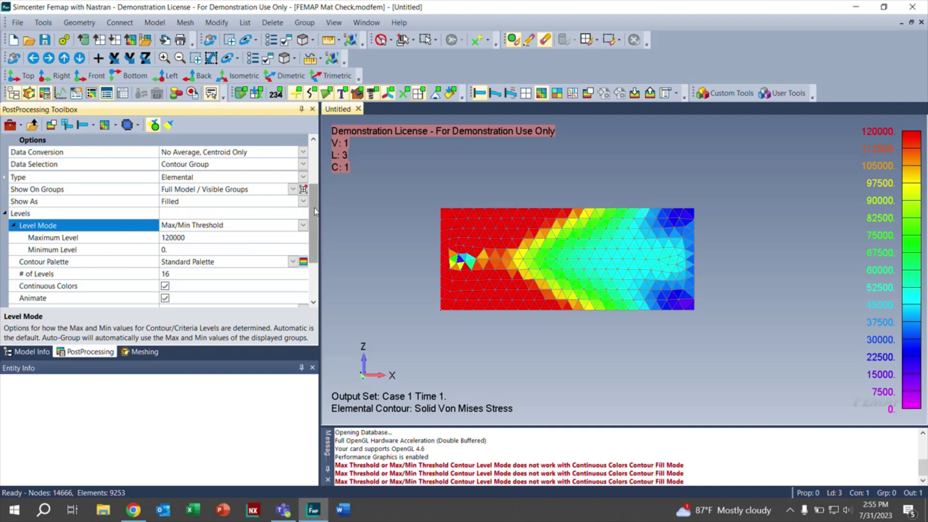
scroll(315, 212, "down", 3)
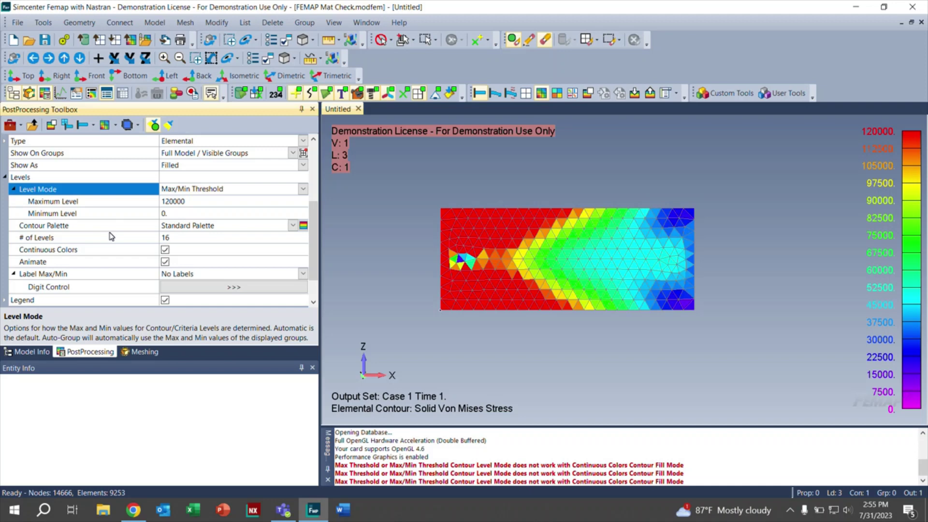
Step: Turn Continuous Colors off, back on to compare, then off again for discrete bands
left_click(165, 250)
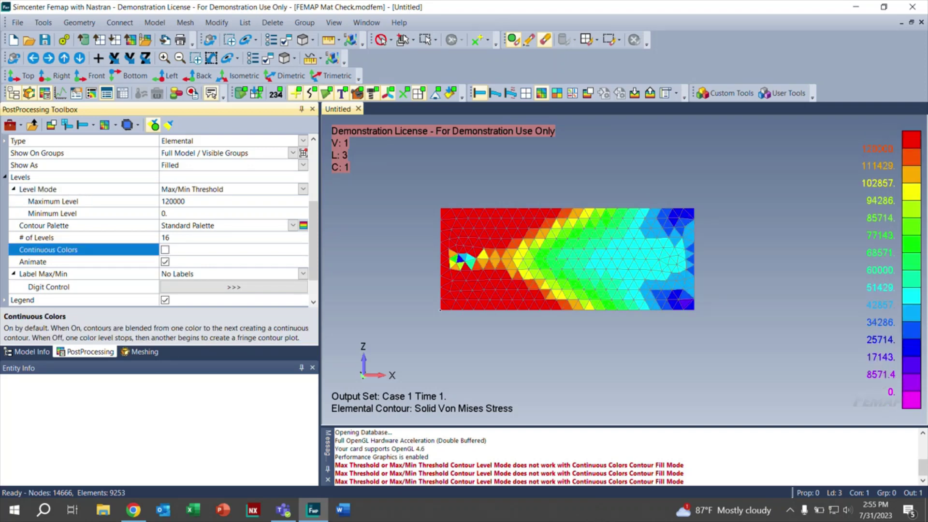
left_click(165, 250)
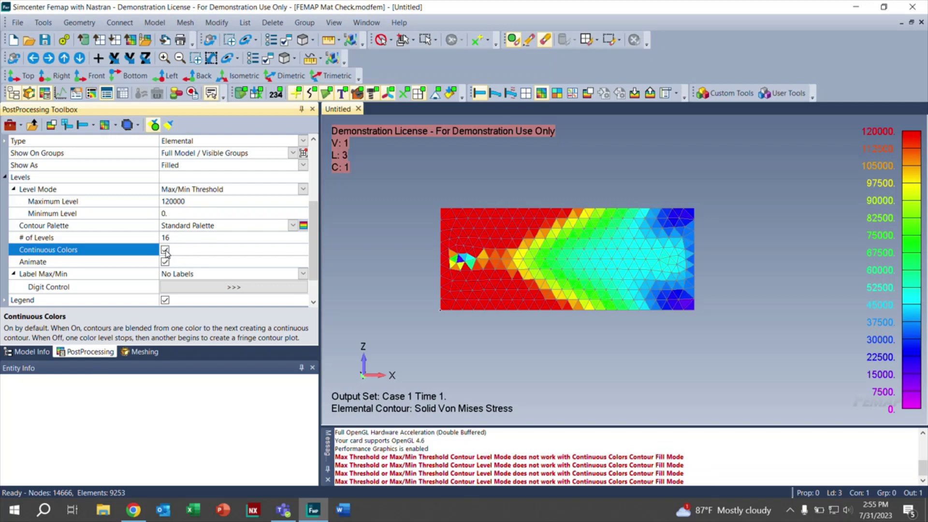
left_click(165, 250)
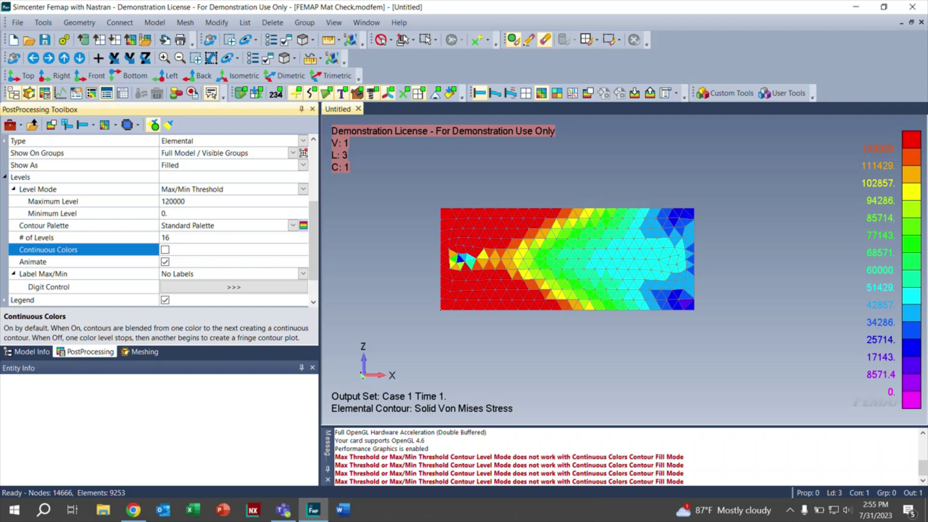
scroll(312, 259, "down", 2)
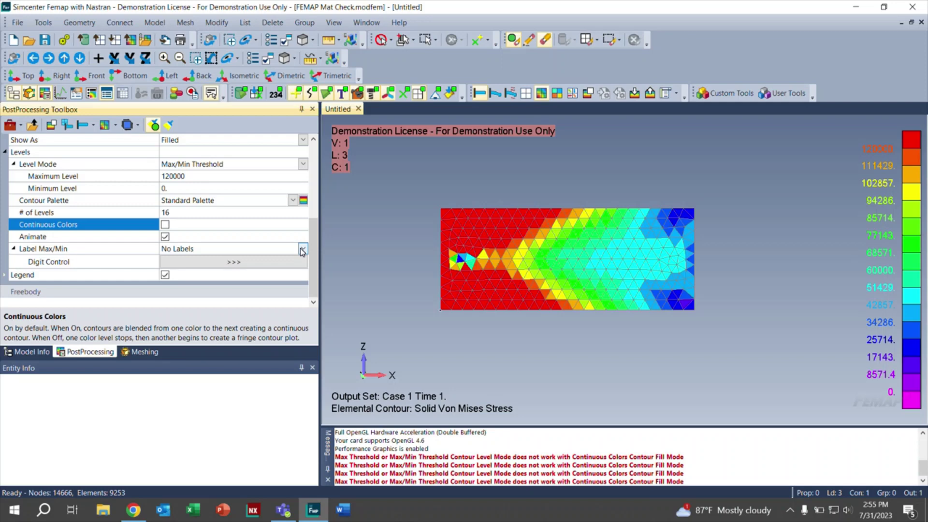
Step: Set Label Max/Min to Max Min so the 138577 peak and minimum are labelled
left_click(302, 250)
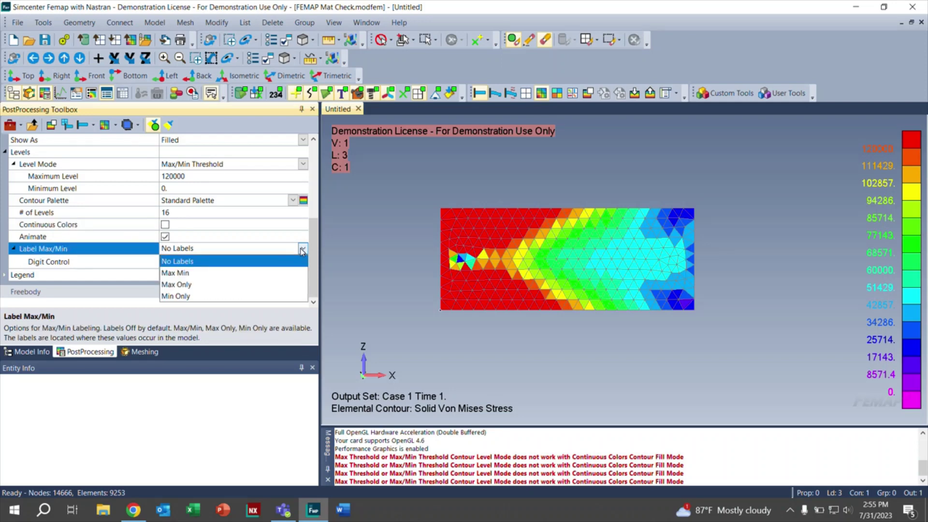
left_click(186, 274)
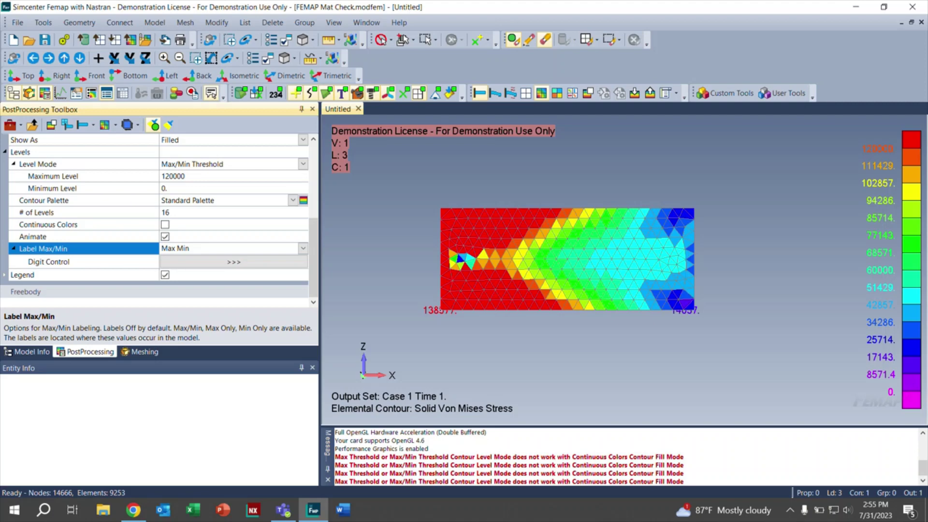
left_click(661, 277)
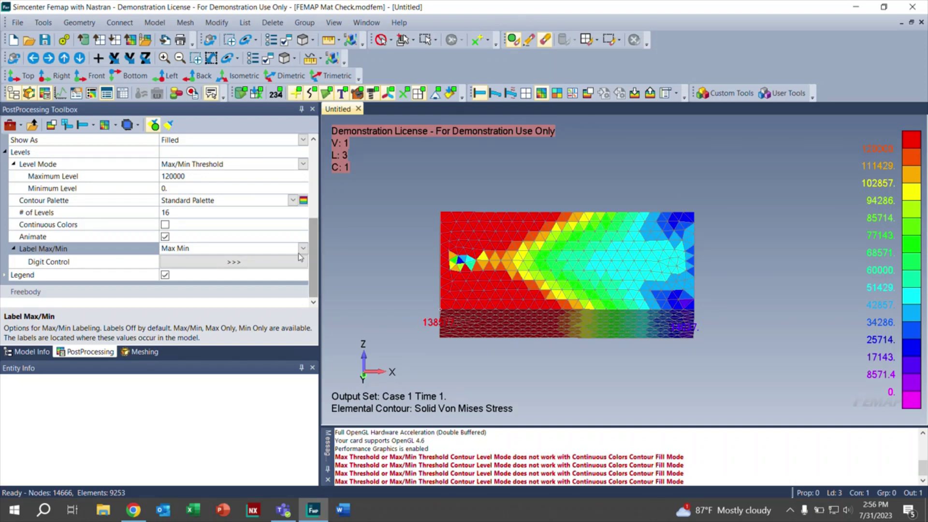
Step: Set the legend Label Color to Use View Color so legend values appear black
double_click(127, 274)
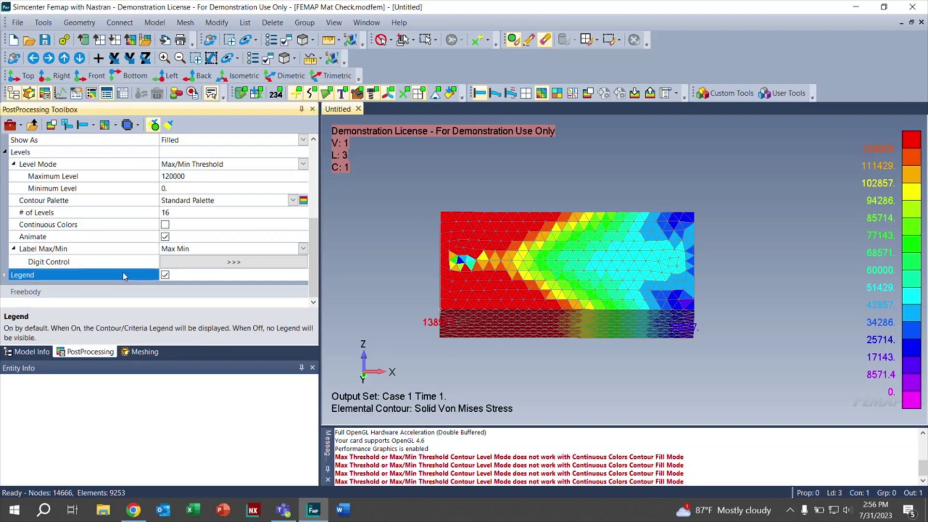
scroll(317, 260, "down", 1)
scroll(317, 259, "down", 1)
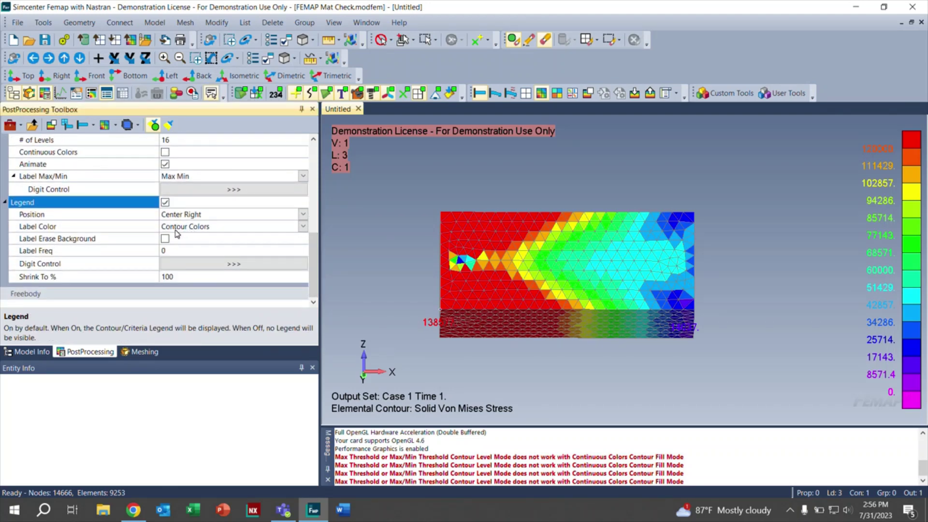
left_click(303, 226)
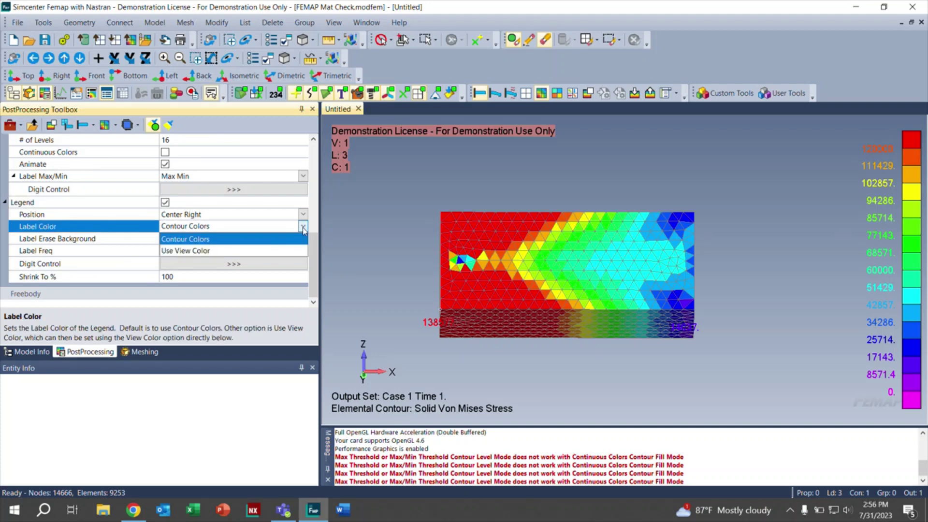
left_click(224, 251)
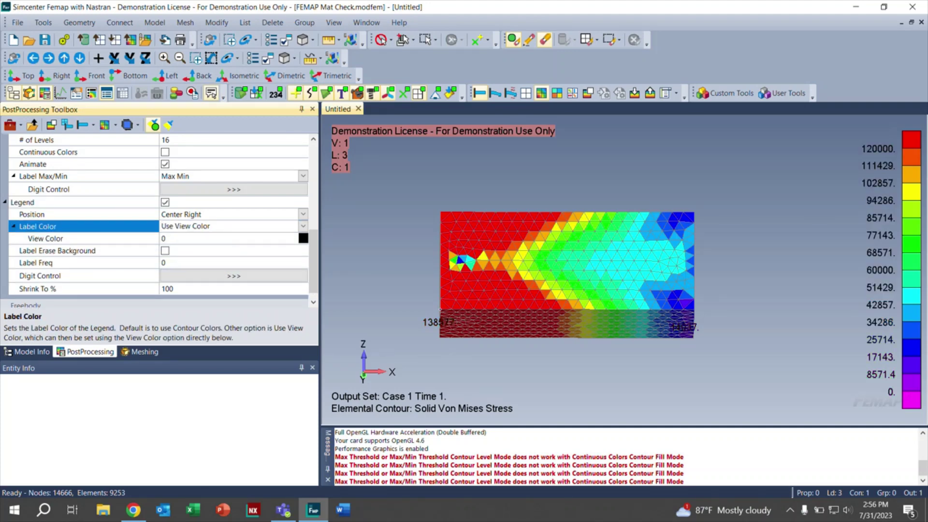
left_click(691, 300)
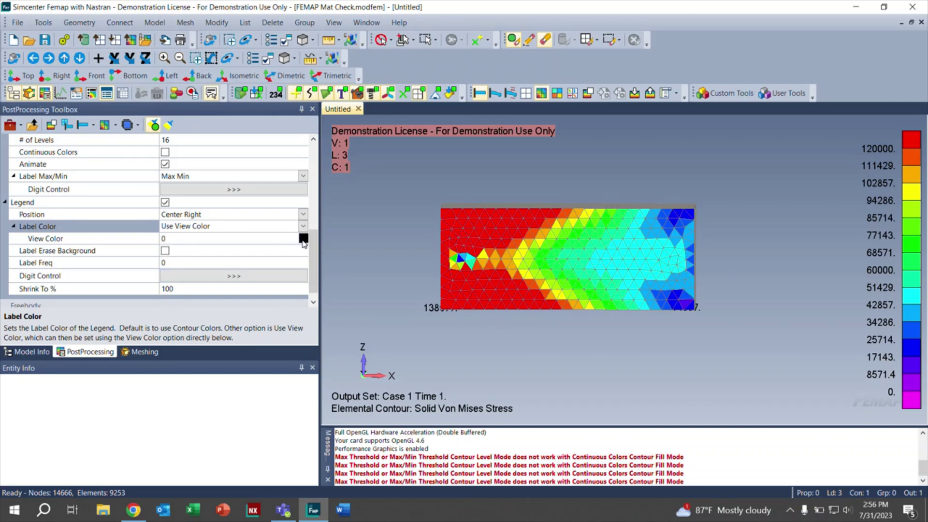
scroll(314, 264, "up", 1)
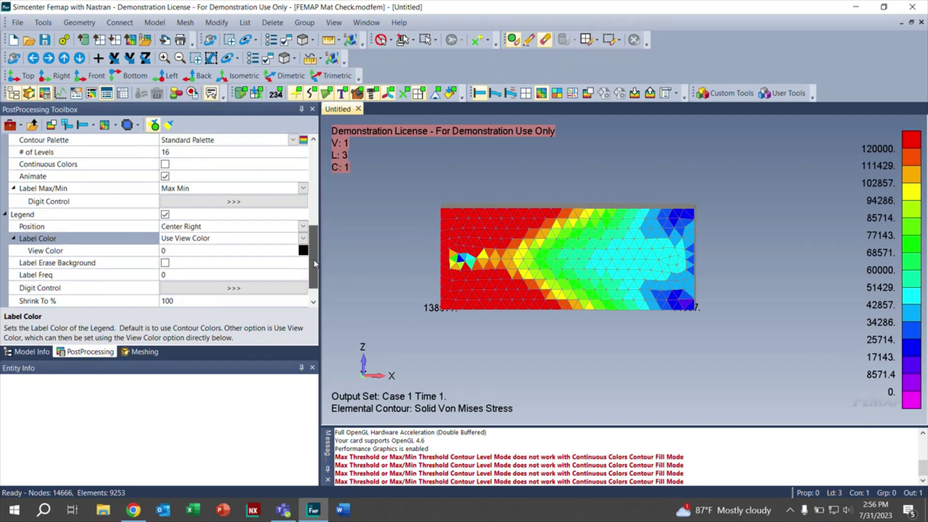
scroll(314, 264, "down", 1)
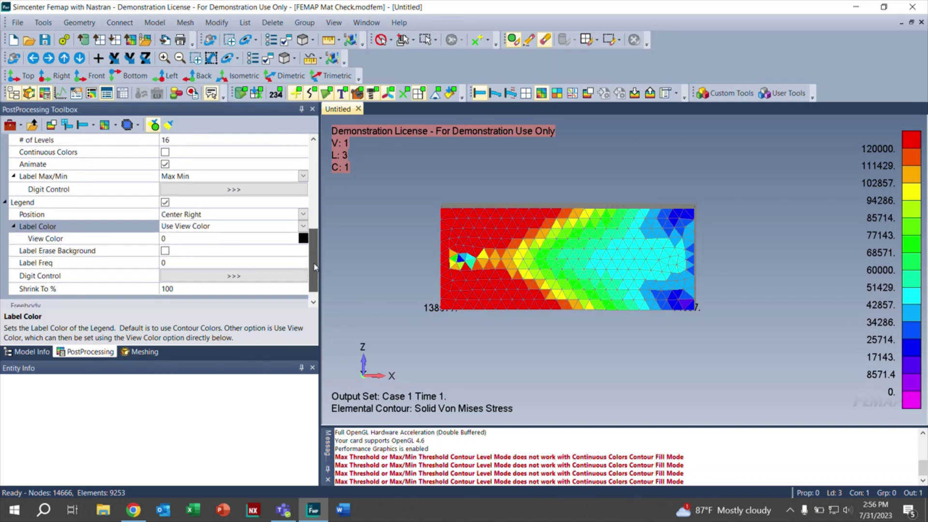
left_click(303, 215)
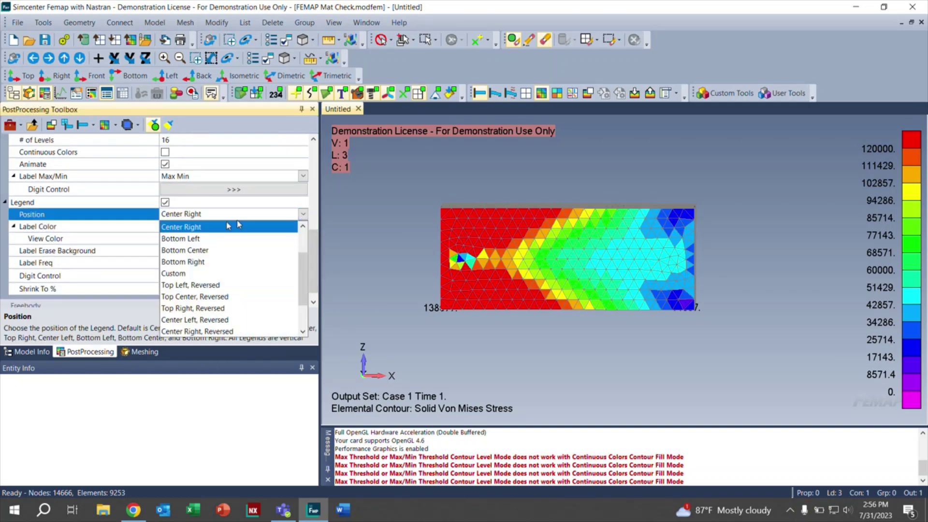
left_click(196, 240)
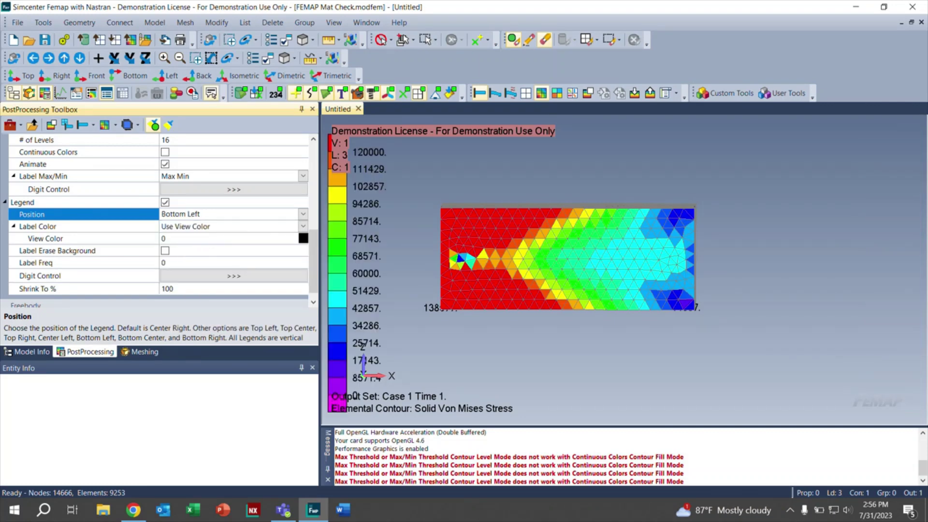
left_click(303, 214)
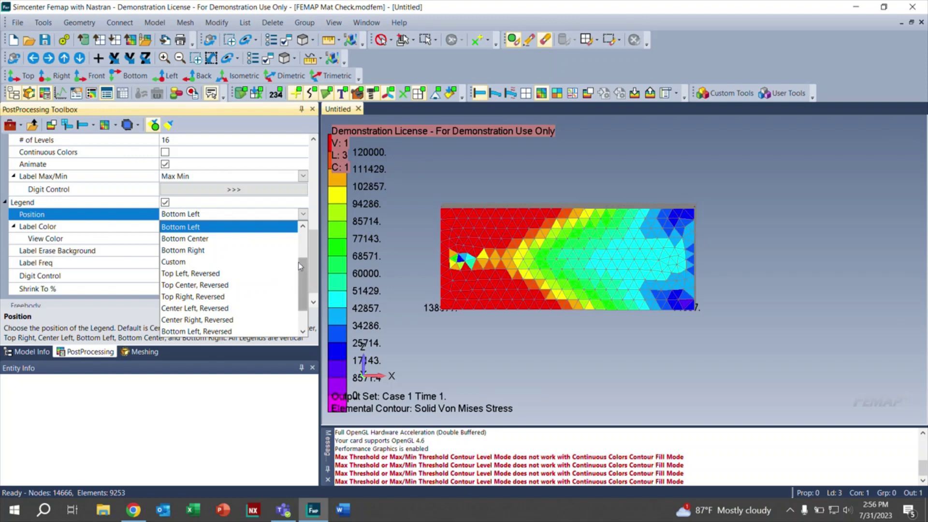
left_click_drag(303, 262, 302, 238)
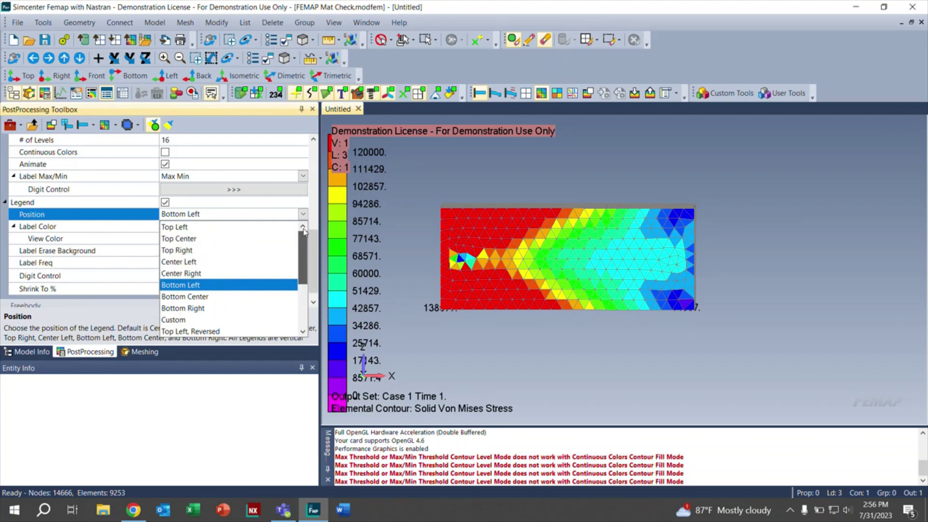
left_click(193, 273)
scroll(81, 277, "down", 1)
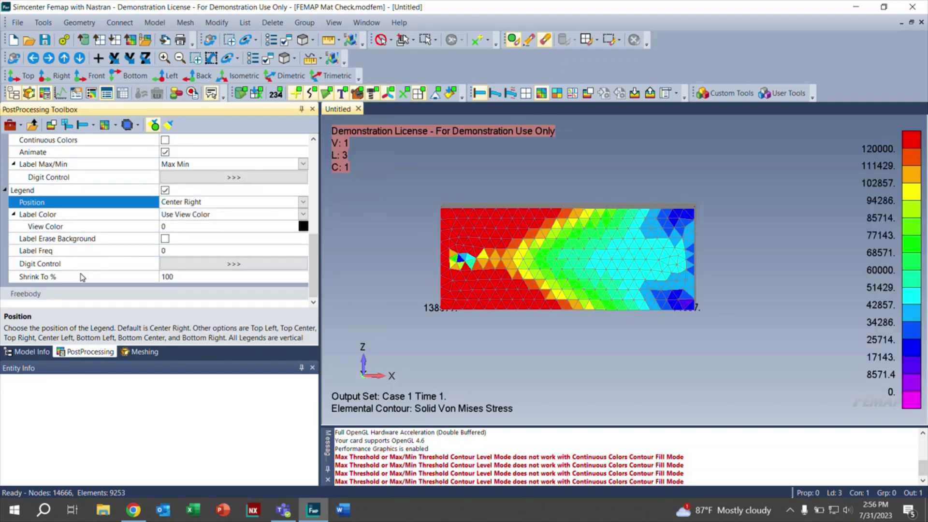